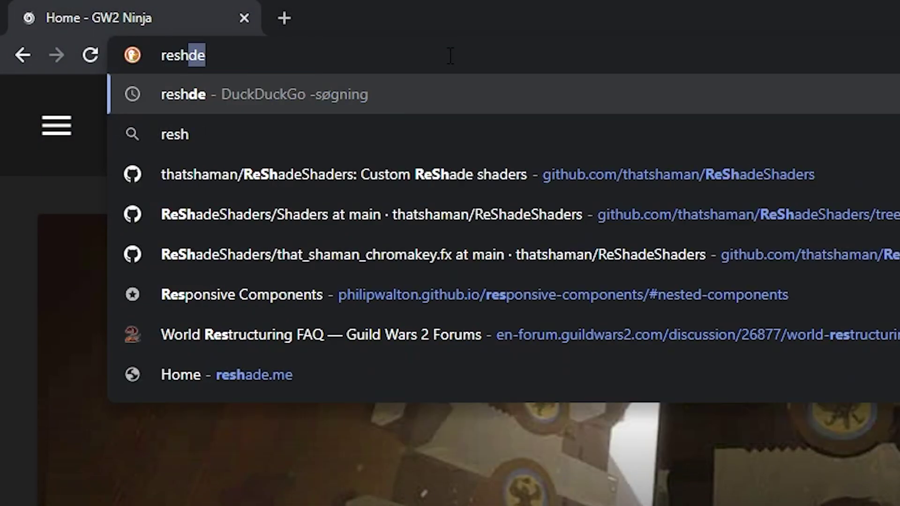
Load reshade.me and jump to its Download section offering ReShade 4.9.1.
{"action": "key", "text": "Return"}
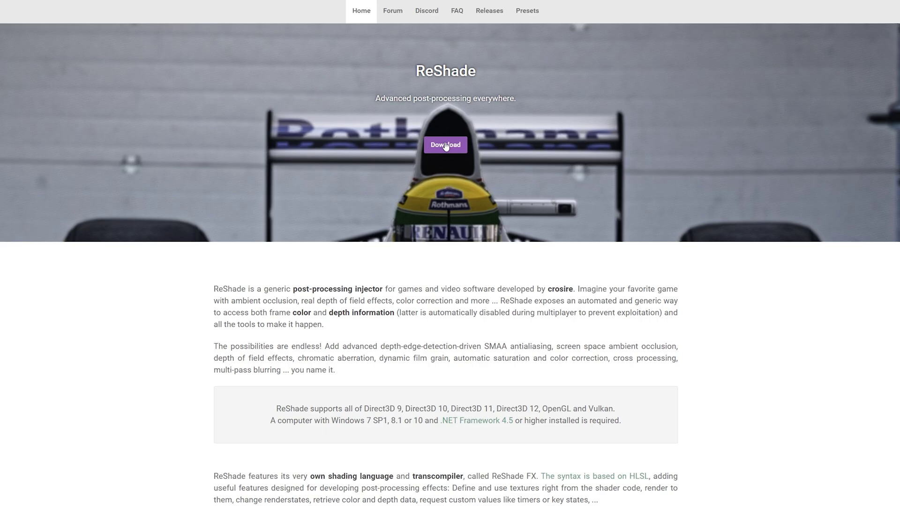
{"action": "left_click", "coordinate": [446, 145]}
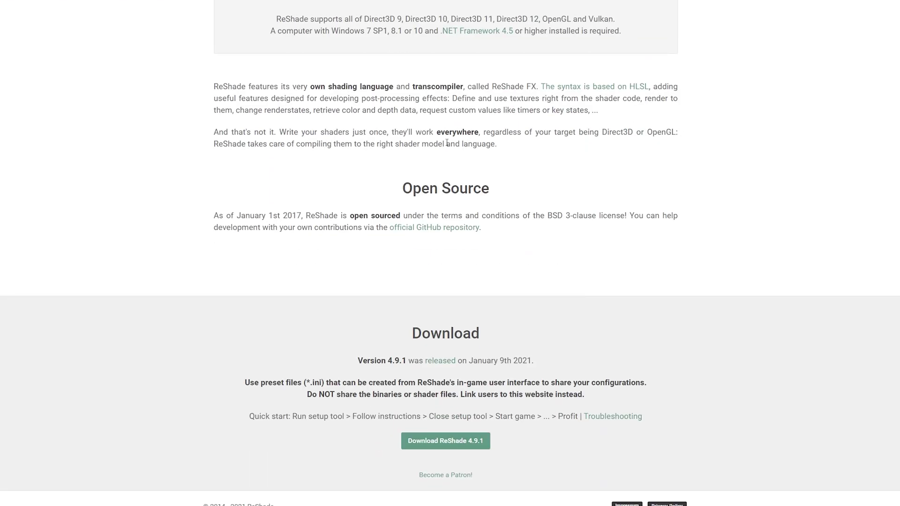
Download and run the ReShade 4.9.1 installer, selecting Guild Wars 2's Gw2-64.exe as the game.
{"action": "left_click", "coordinate": [447, 440]}
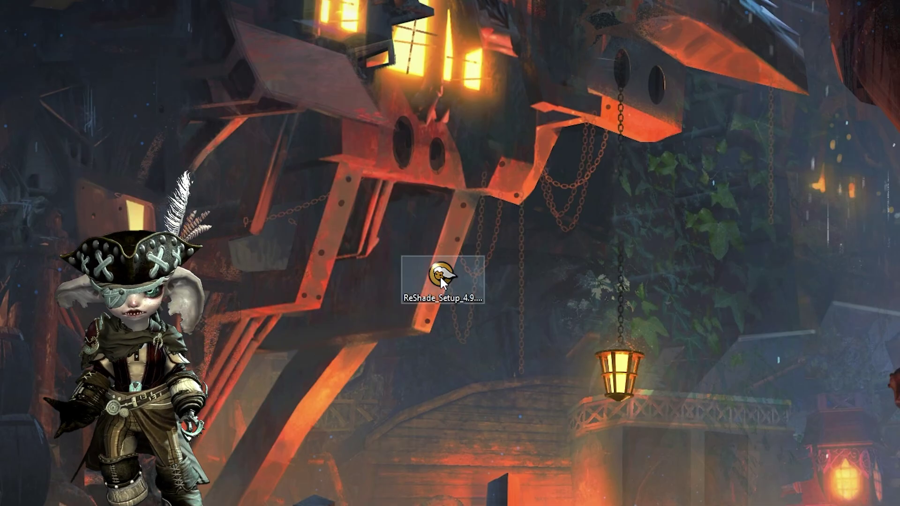
{"action": "double_click", "coordinate": [440, 275]}
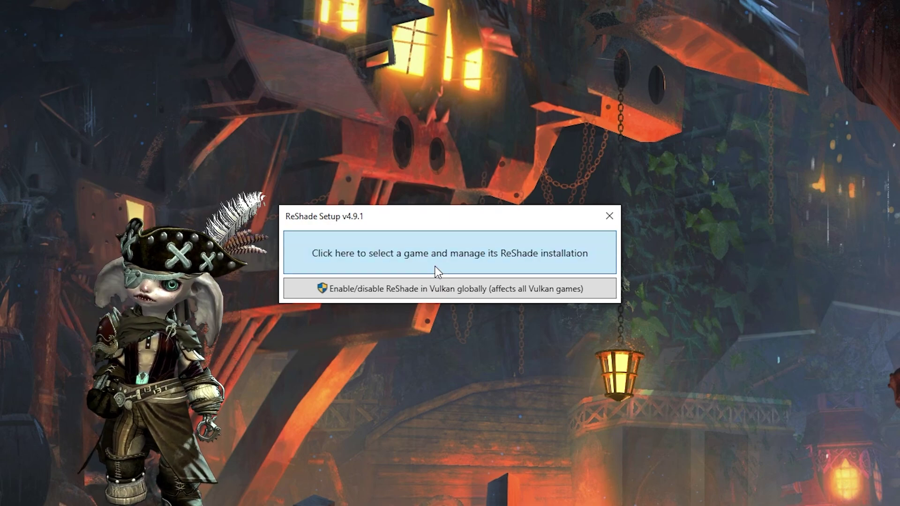
{"action": "left_click", "coordinate": [435, 267]}
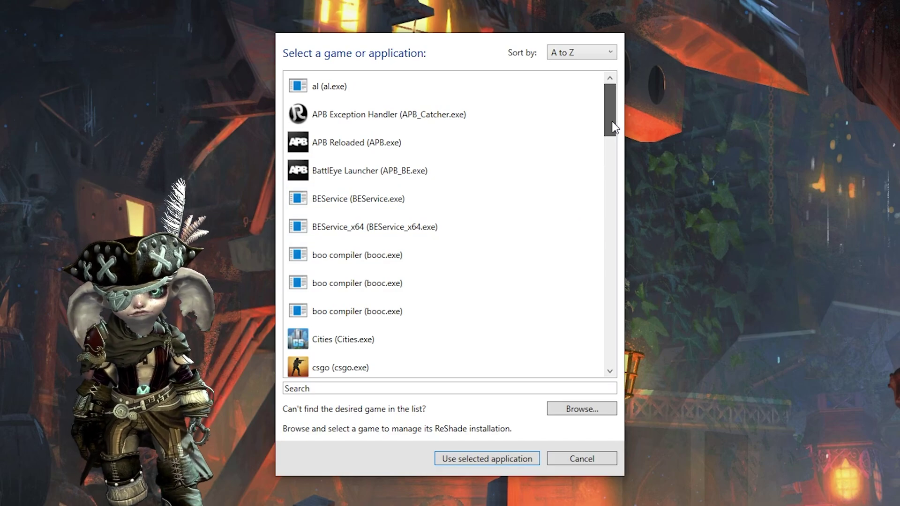
{"action": "left_click_drag", "start_coordinate": [612, 123], "coordinate": [623, 364]}
{"action": "left_click", "coordinate": [572, 414]}
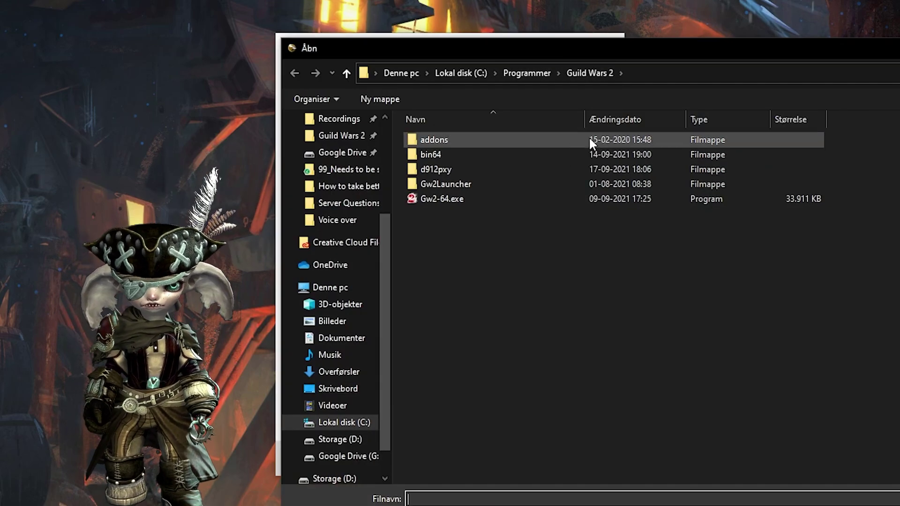
{"action": "left_click", "coordinate": [466, 199]}
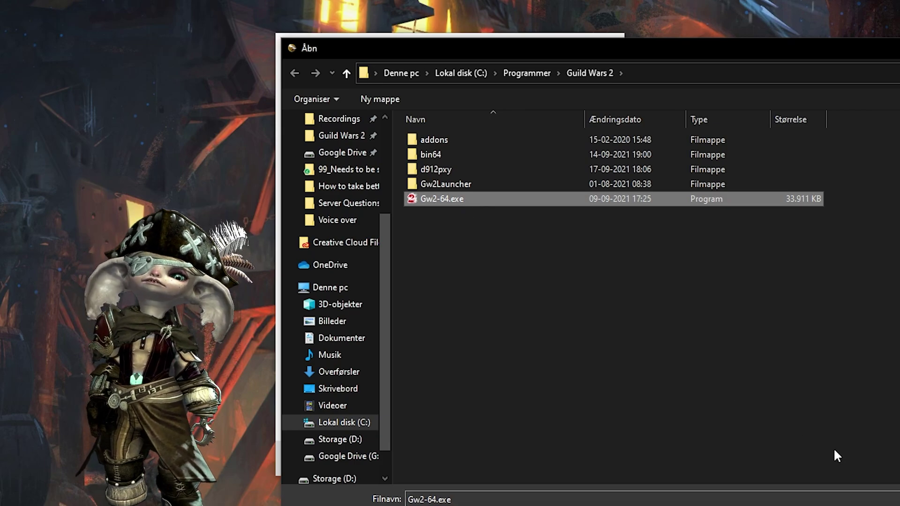
{"action": "key", "text": "Return"}
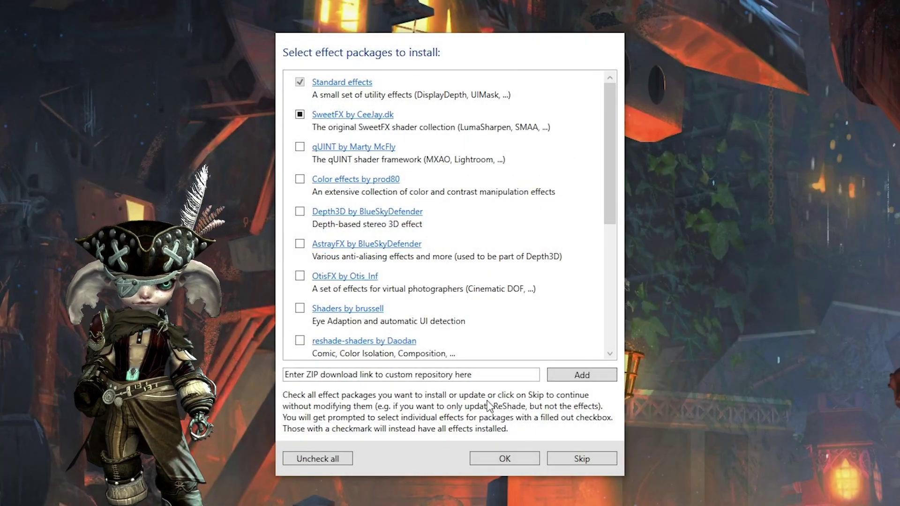
Paste the thatshaman ReShadeShaders GitHub ZIP URL into the repository field and add it.
{"action": "left_click", "coordinate": [609, 131]}
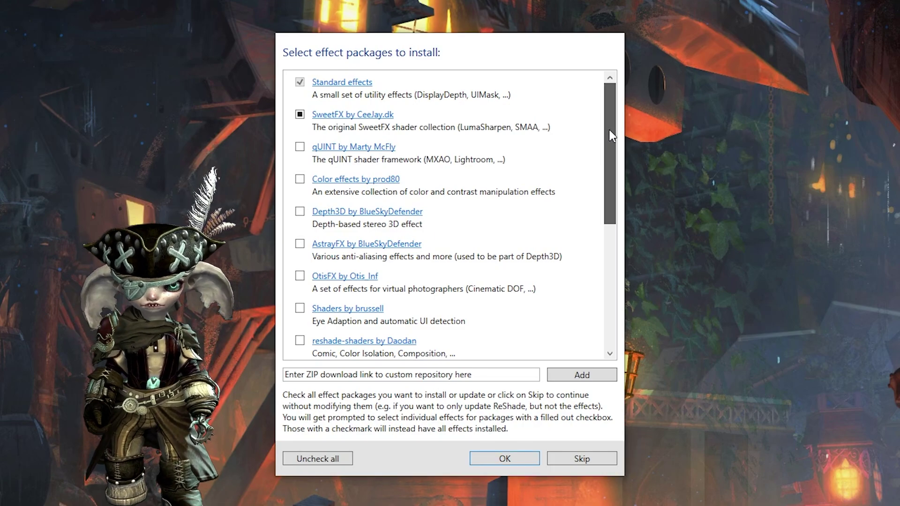
{"action": "mouse_move", "coordinate": [609, 129]}
{"action": "left_mouse_down"}
{"action": "mouse_move", "coordinate": [612, 268]}
{"action": "mouse_move", "coordinate": [614, 141]}
{"action": "left_mouse_up"}
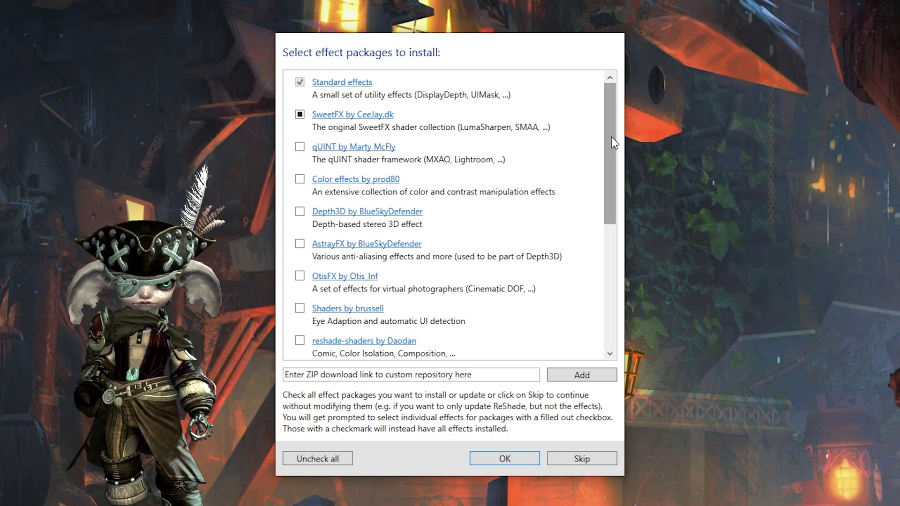
{"action": "triple_click", "coordinate": [481, 376]}
{"action": "type", "text": "https://github.com/thatshaman/ReShadeShaders/archive/refs/heads/main.zip"}
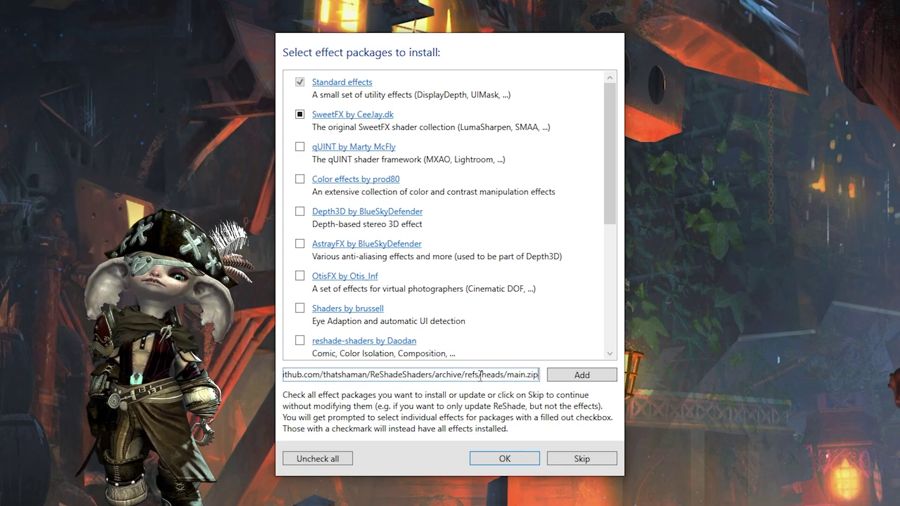
{"action": "left_click", "coordinate": [561, 375]}
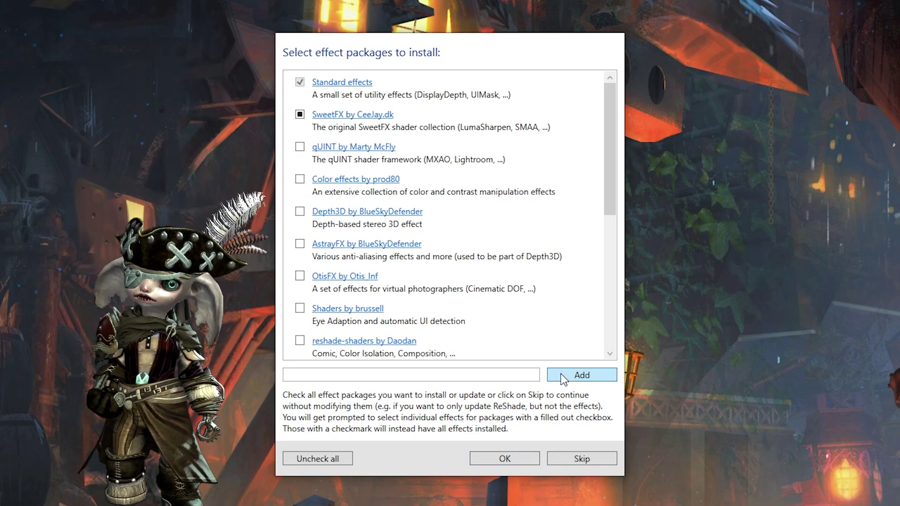
Confirm the effect packages and install all SweetFX effect files to finish setup.
{"action": "left_click", "coordinate": [514, 456]}
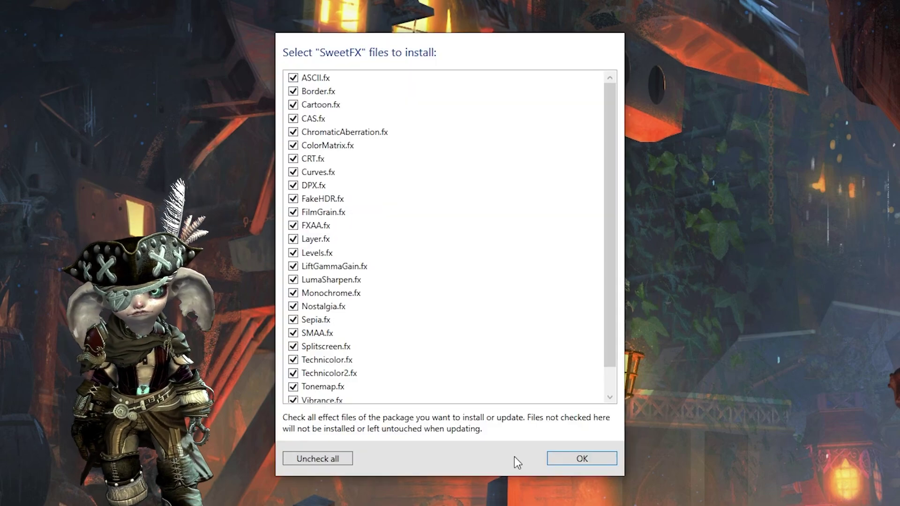
{"action": "mouse_move", "coordinate": [611, 242]}
{"action": "left_mouse_down"}
{"action": "mouse_move", "coordinate": [608, 295]}
{"action": "mouse_move", "coordinate": [612, 242]}
{"action": "left_mouse_up"}
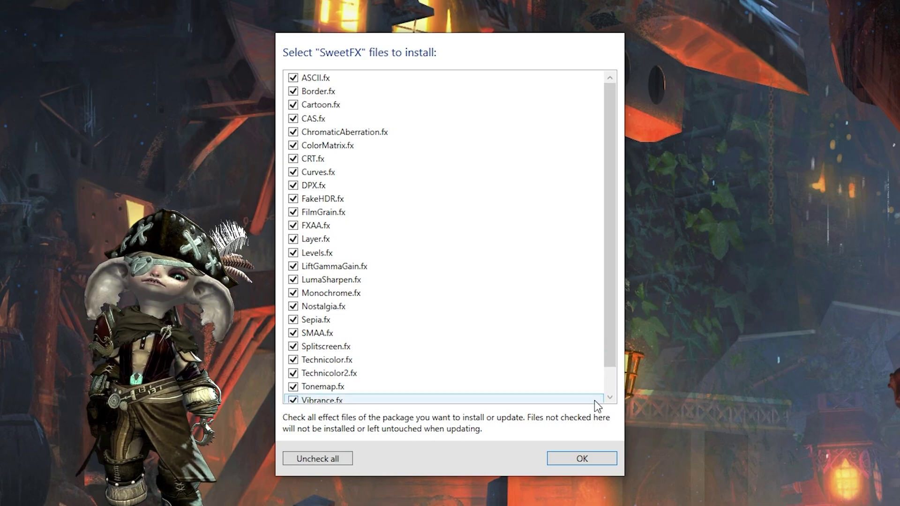
{"action": "left_click", "coordinate": [591, 458]}
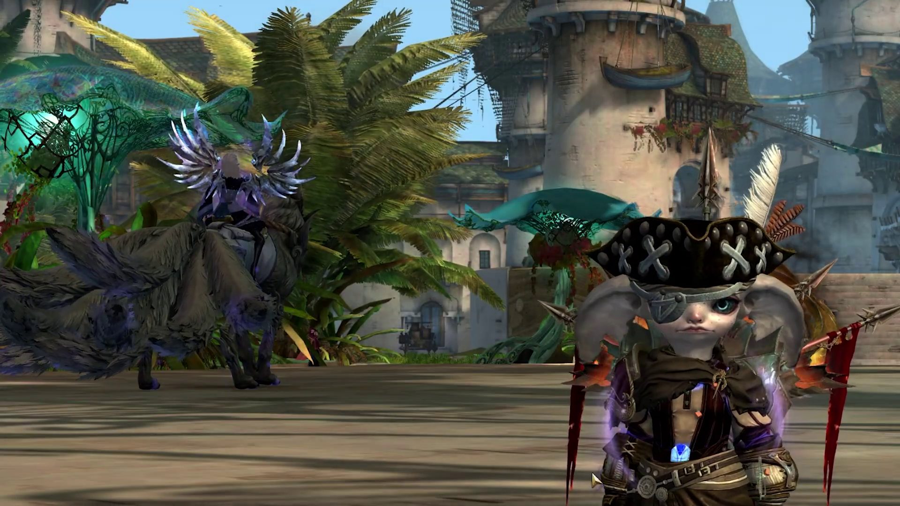
Bring up the ReShade overlay with Home and enable the that_shaman_chromakey effect.
{"action": "key", "text": "Home"}
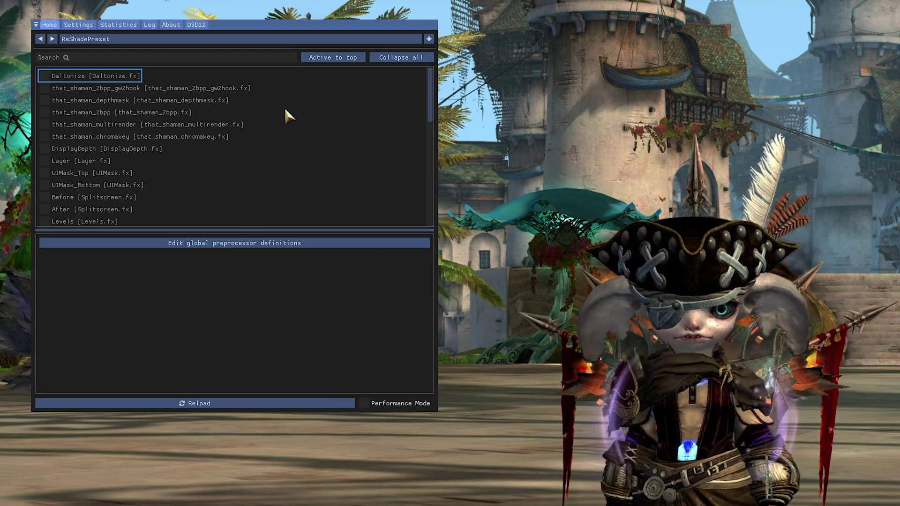
{"action": "mouse_move", "coordinate": [433, 103]}
{"action": "left_mouse_down"}
{"action": "mouse_move", "coordinate": [435, 200]}
{"action": "mouse_move", "coordinate": [422, 98]}
{"action": "left_mouse_up"}
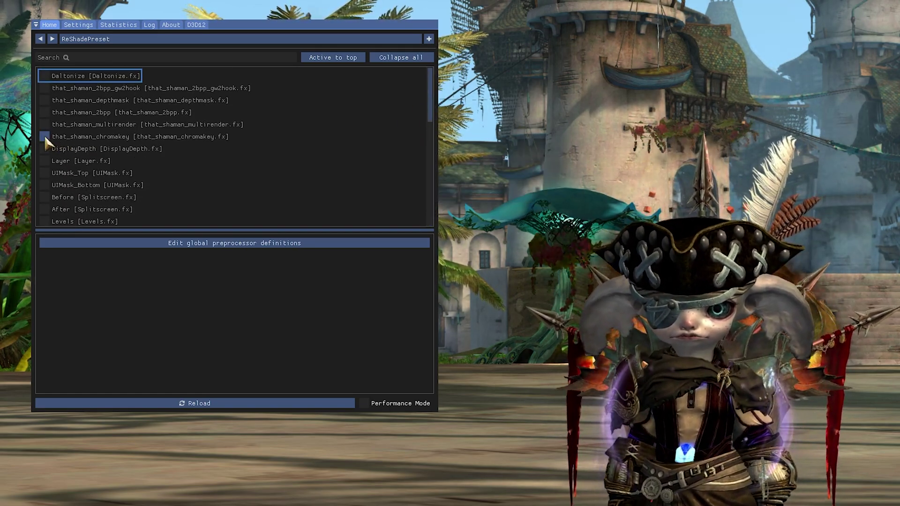
{"action": "left_click", "coordinate": [44, 137]}
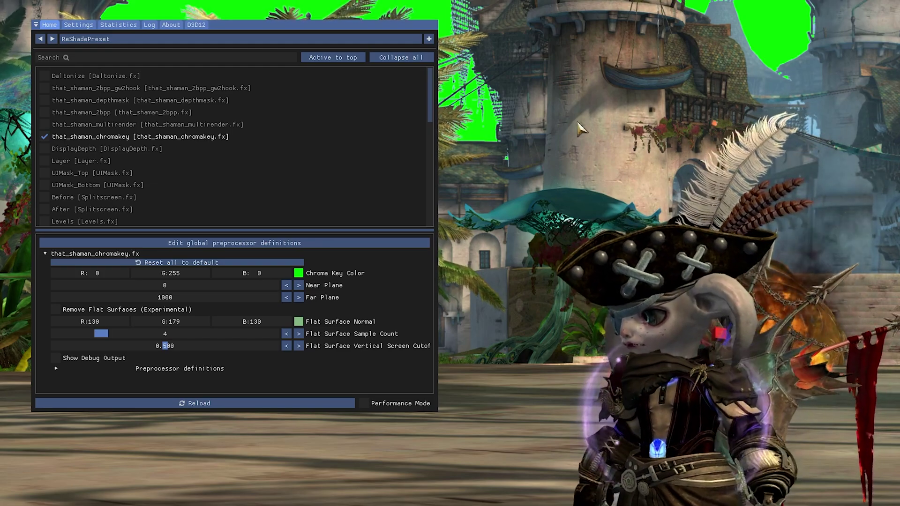
Set the Chroma Key Color to pure green (R 0, G 255, B 0) in the picker.
{"action": "left_click", "coordinate": [298, 273]}
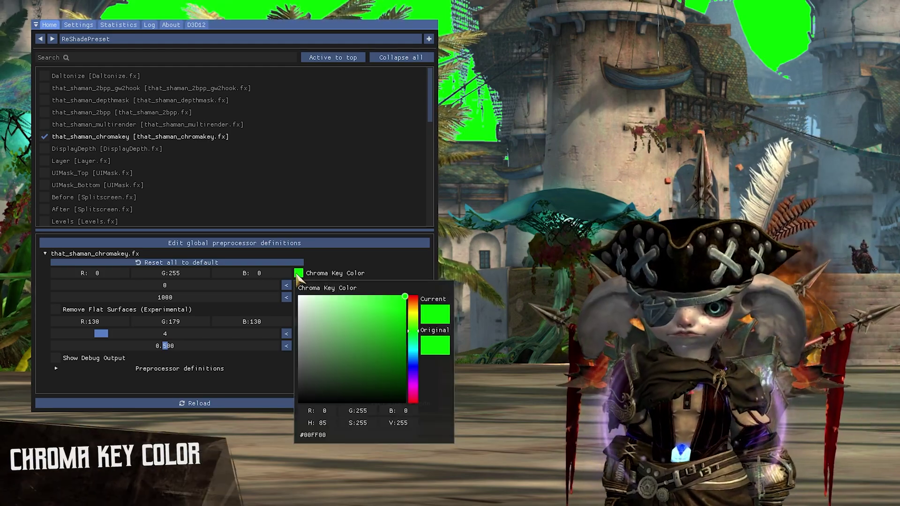
{"action": "left_click", "coordinate": [374, 310]}
{"action": "left_click_drag", "start_coordinate": [374, 311], "coordinate": [404, 319]}
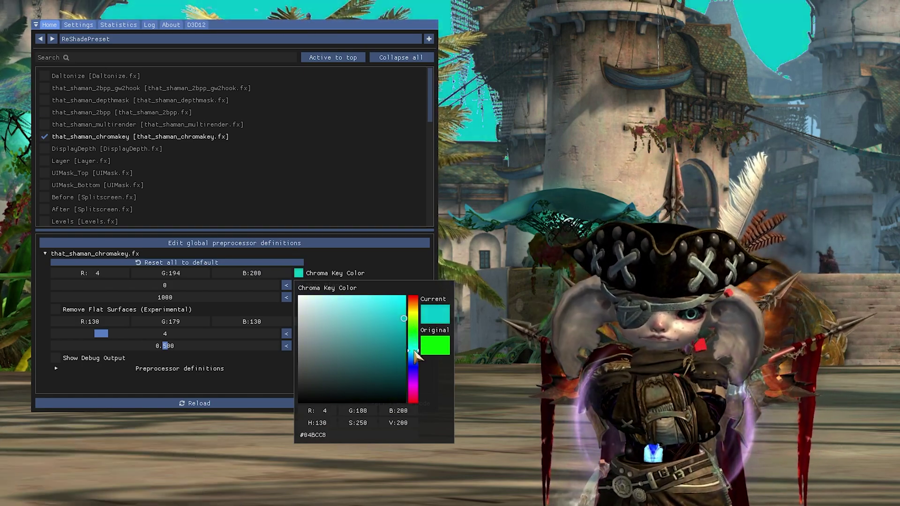
{"action": "mouse_move", "coordinate": [416, 356]}
{"action": "left_mouse_down"}
{"action": "mouse_move", "coordinate": [416, 372]}
{"action": "mouse_move", "coordinate": [417, 300]}
{"action": "mouse_move", "coordinate": [416, 400]}
{"action": "mouse_move", "coordinate": [416, 375]}
{"action": "left_mouse_up"}
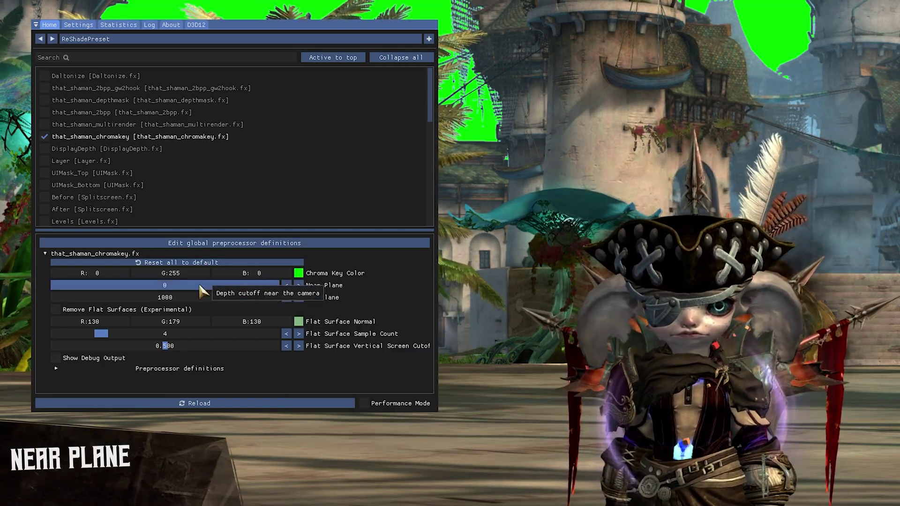
Raise Near Plane to 5 and pull Far Plane down from 1000 to green out the scenery.
{"action": "mouse_move", "coordinate": [200, 287]}
{"action": "left_mouse_down"}
{"action": "mouse_move", "coordinate": [214, 287]}
{"action": "mouse_move", "coordinate": [204, 289]}
{"action": "left_mouse_up"}
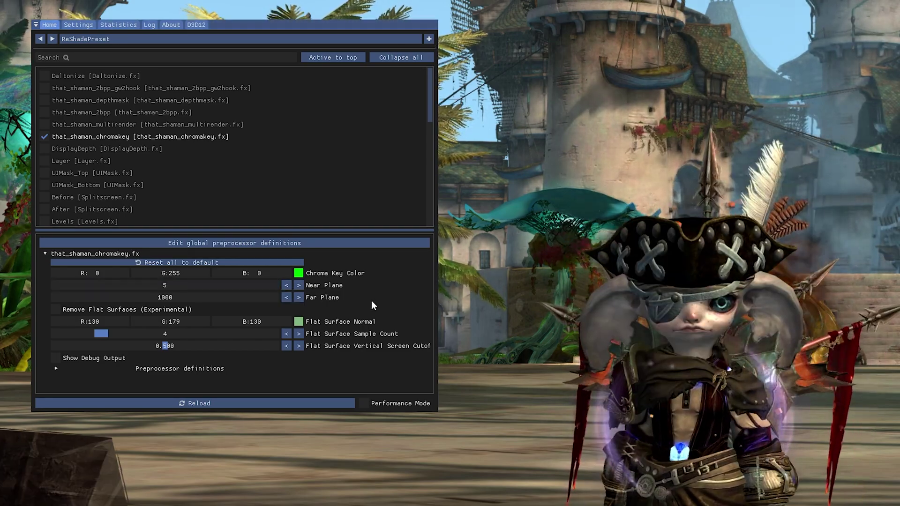
{"action": "left_click_drag", "start_coordinate": [246, 297], "coordinate": [109, 301]}
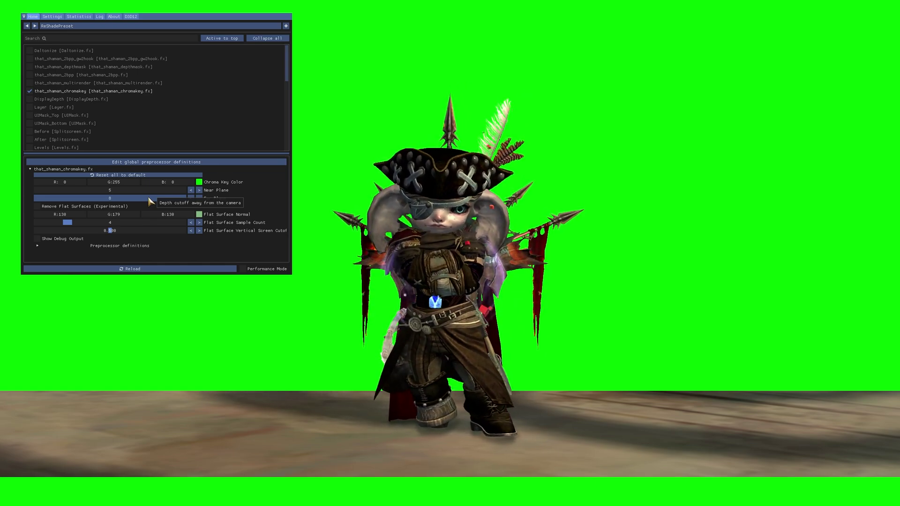
Enable Remove Flat Surfaces (Experimental) in the that_shaman_chromakey settings.
{"action": "scroll", "coordinate": [516, 192], "scroll_direction": "up", "scroll_amount": 3}
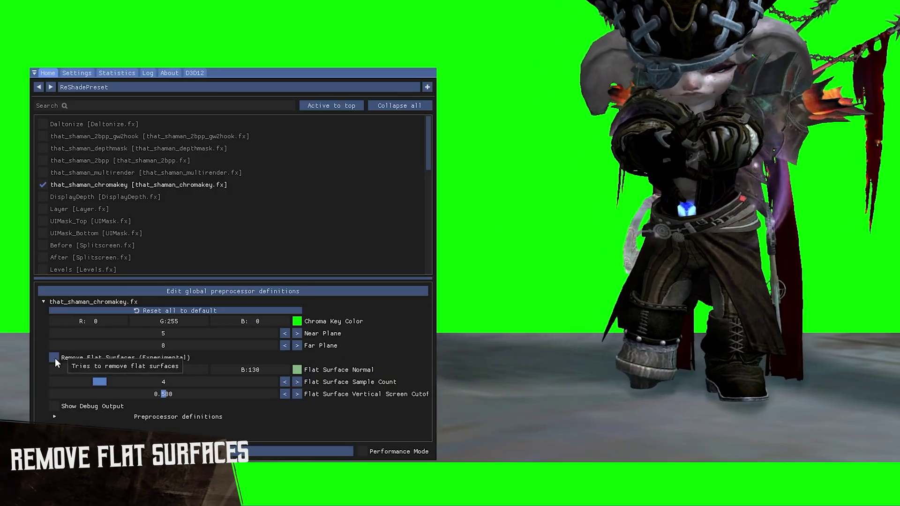
{"action": "left_click", "coordinate": [54, 358]}
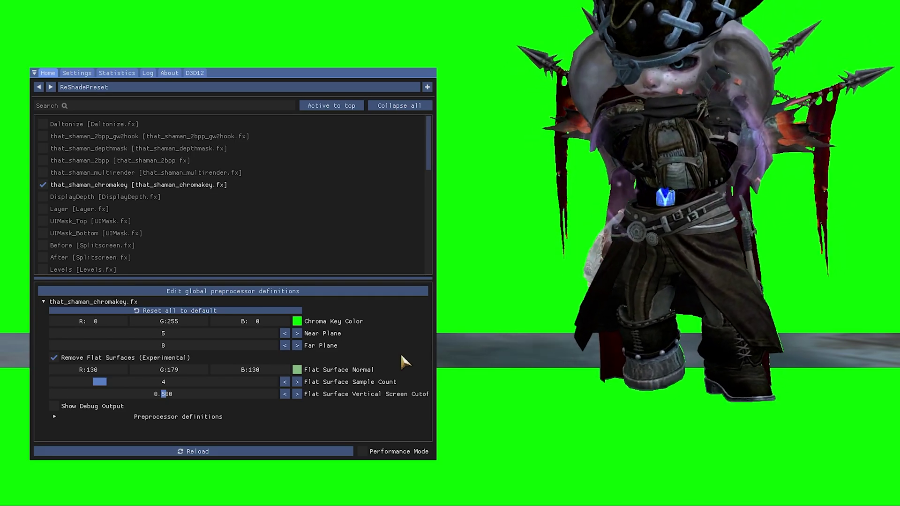
Set the Flat Surface Normal colour to pale green 174, 251, 174 and close the picker.
{"action": "left_click", "coordinate": [297, 370]}
{"action": "mouse_move", "coordinate": [298, 371]}
{"action": "left_mouse_down"}
{"action": "mouse_move", "coordinate": [319, 373]}
{"action": "mouse_move", "coordinate": [315, 358]}
{"action": "mouse_move", "coordinate": [348, 406]}
{"action": "mouse_move", "coordinate": [388, 402]}
{"action": "mouse_move", "coordinate": [330, 359]}
{"action": "left_mouse_up"}
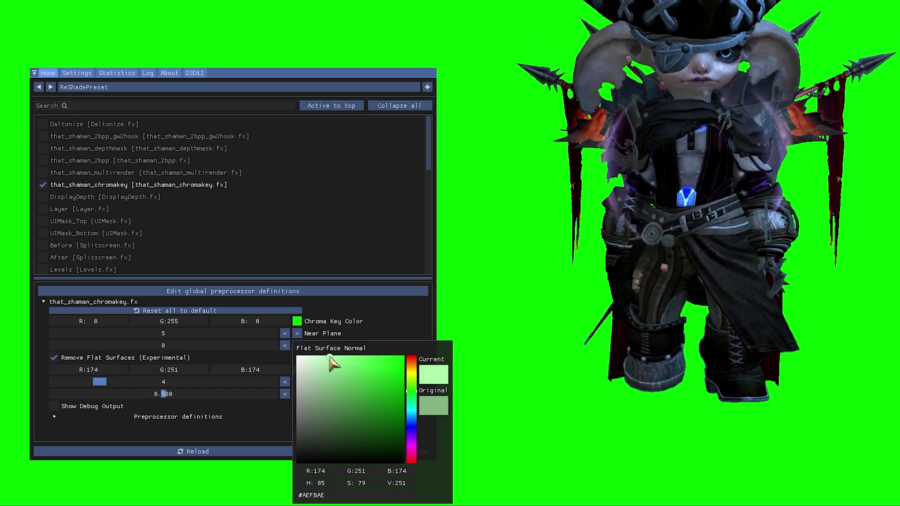
{"action": "left_click", "coordinate": [385, 333]}
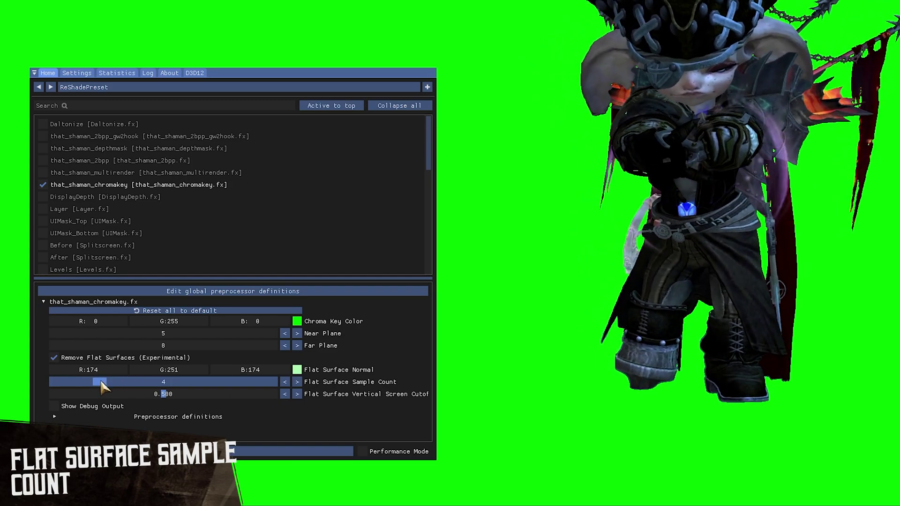
{"action": "mouse_move", "coordinate": [100, 385]}
{"action": "left_mouse_down"}
{"action": "mouse_move", "coordinate": [281, 388]}
{"action": "mouse_move", "coordinate": [6, 383]}
{"action": "mouse_move", "coordinate": [100, 385]}
{"action": "left_mouse_up"}
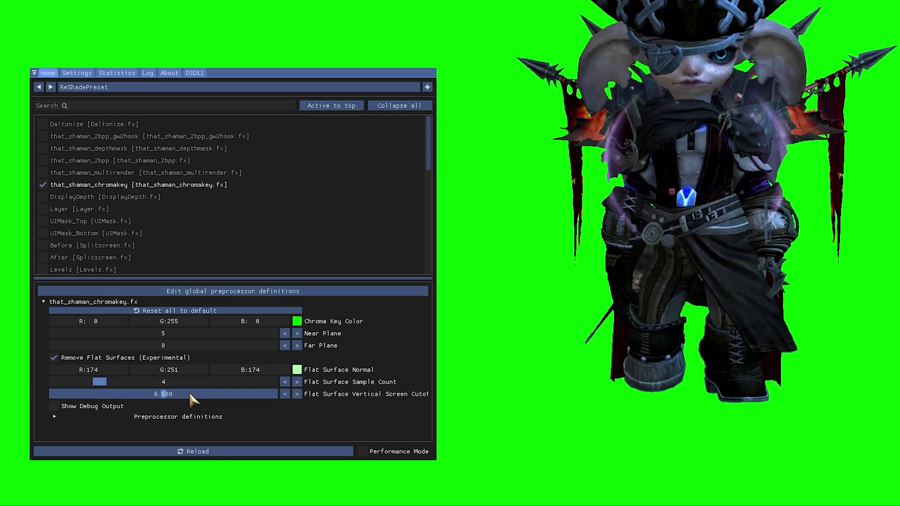
{"action": "left_click_drag", "start_coordinate": [192, 383], "coordinate": [105, 382]}
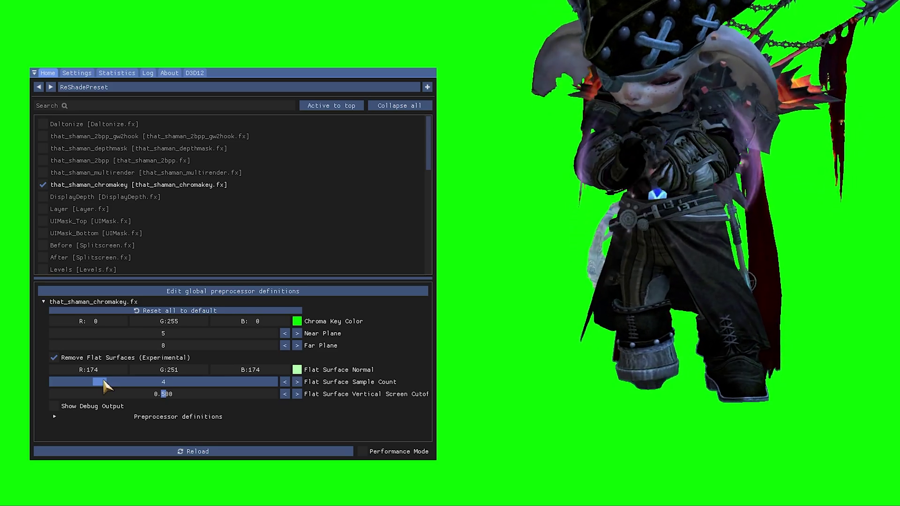
Tune the Flat Surface Vertical Screen Cutoff slider back and forth, settling near 0.75.
{"action": "left_click", "coordinate": [161, 394]}
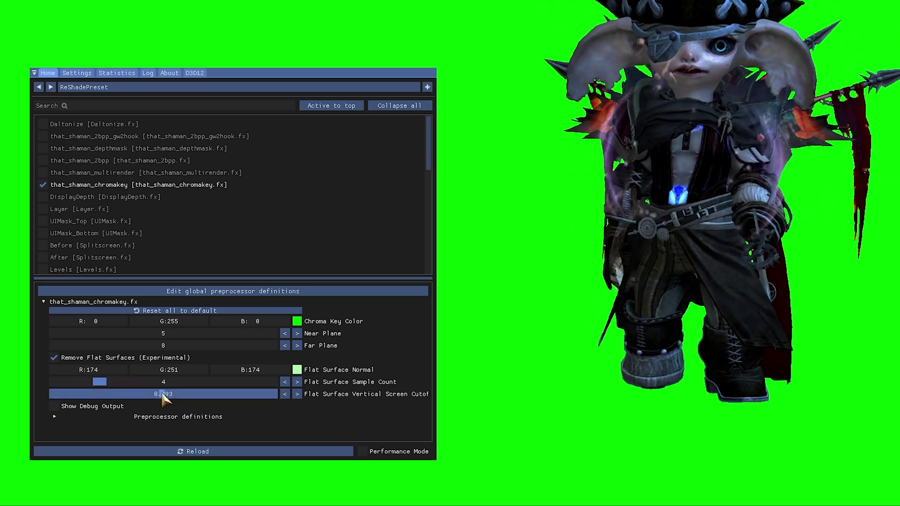
{"action": "left_click_drag", "start_coordinate": [161, 394], "coordinate": [194, 399]}
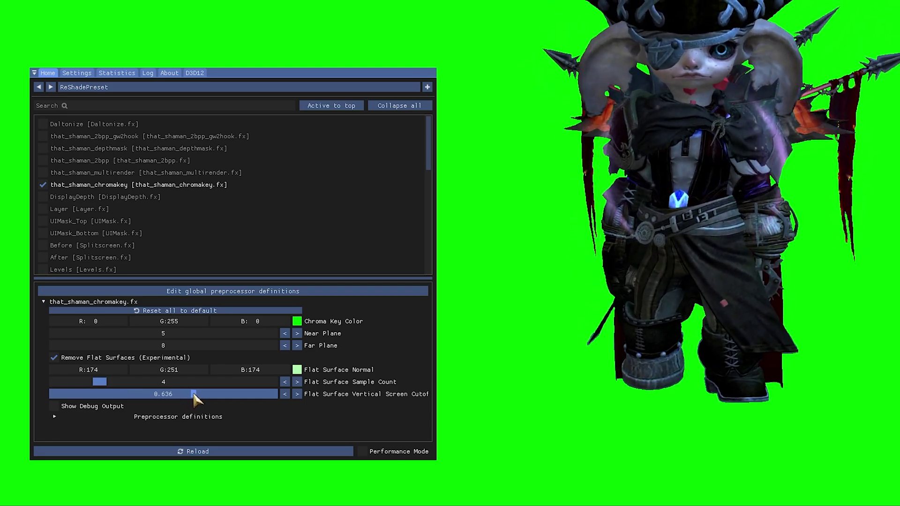
{"action": "mouse_move", "coordinate": [181, 397]}
{"action": "left_mouse_down"}
{"action": "mouse_move", "coordinate": [95, 397]}
{"action": "mouse_move", "coordinate": [196, 400]}
{"action": "left_mouse_up"}
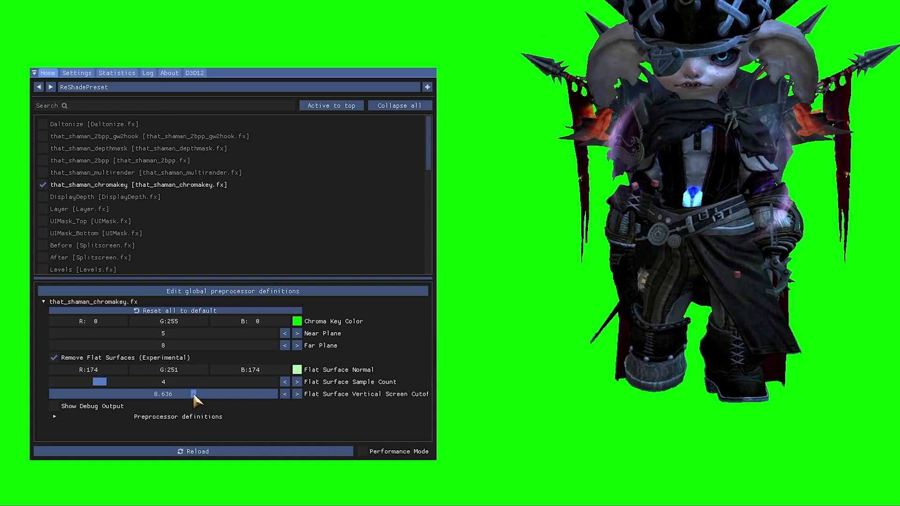
{"action": "left_click_drag", "start_coordinate": [196, 400], "coordinate": [224, 403]}
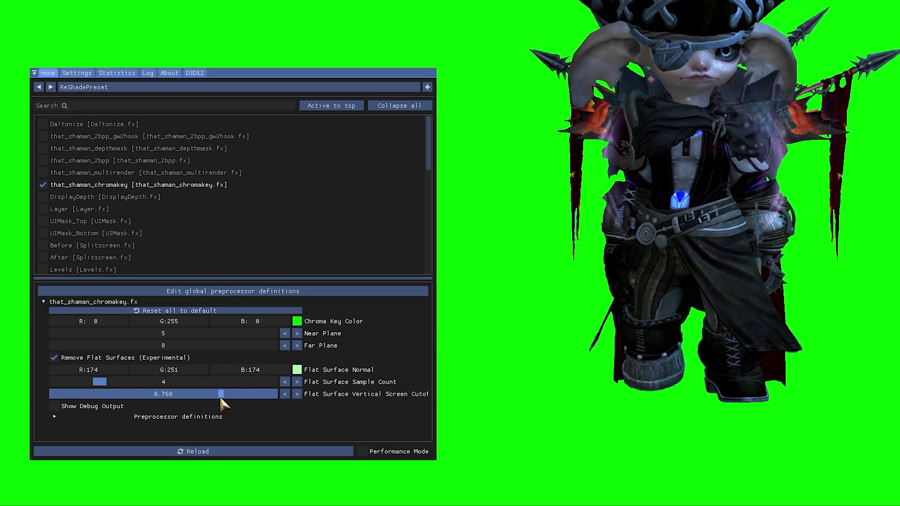
{"action": "left_click_drag", "start_coordinate": [224, 403], "coordinate": [217, 403]}
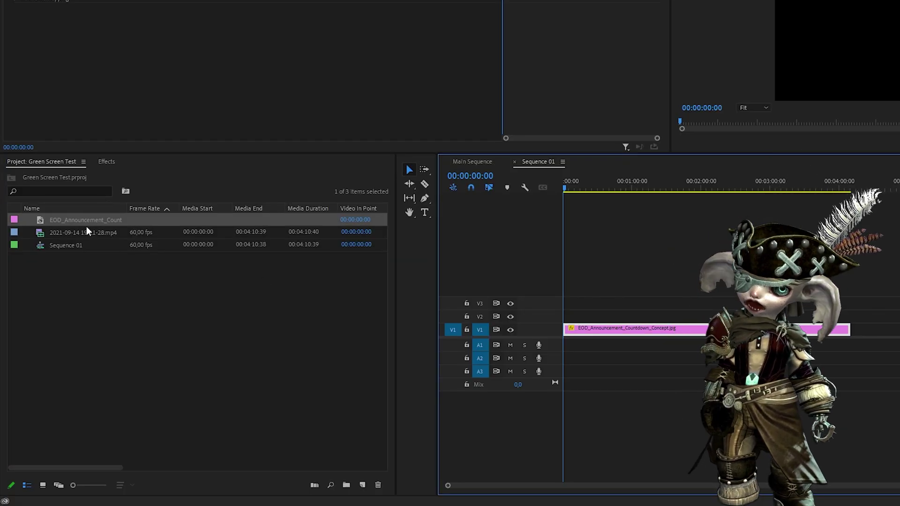
Place the green-screen mp4 on V2 above the background and apply Ultra Key to it.
{"action": "left_click_drag", "start_coordinate": [71, 231], "coordinate": [557, 314]}
{"action": "left_click", "coordinate": [107, 162]}
{"action": "left_click", "coordinate": [72, 175]}
{"action": "left_click_drag", "start_coordinate": [47, 255], "coordinate": [589, 323]}
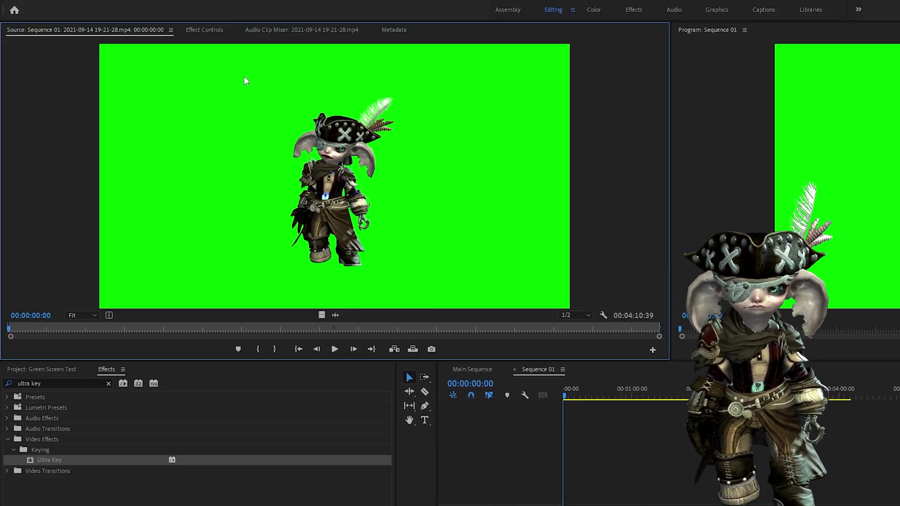
Sample the green backdrop with Ultra Key's Key Color eyedropper and scrub the timeline to check.
{"action": "left_click", "coordinate": [204, 31]}
{"action": "left_click", "coordinate": [53, 218]}
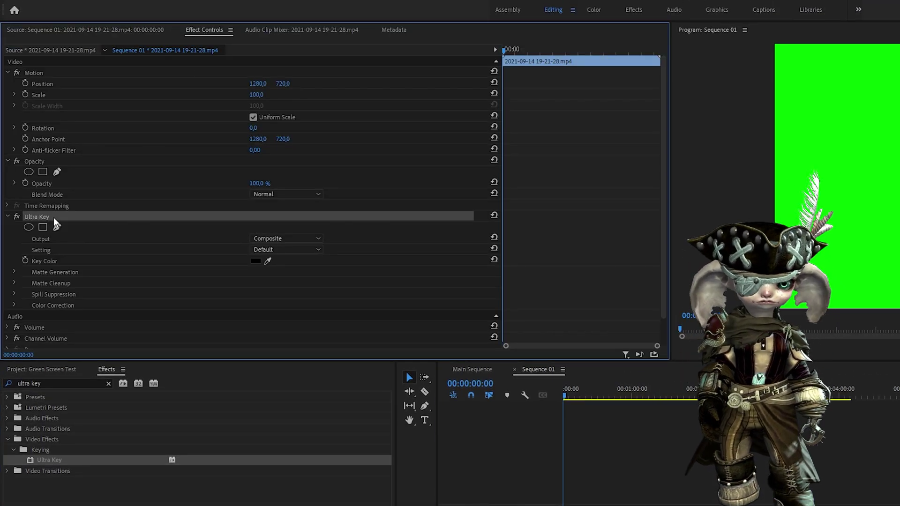
{"action": "left_click", "coordinate": [267, 261]}
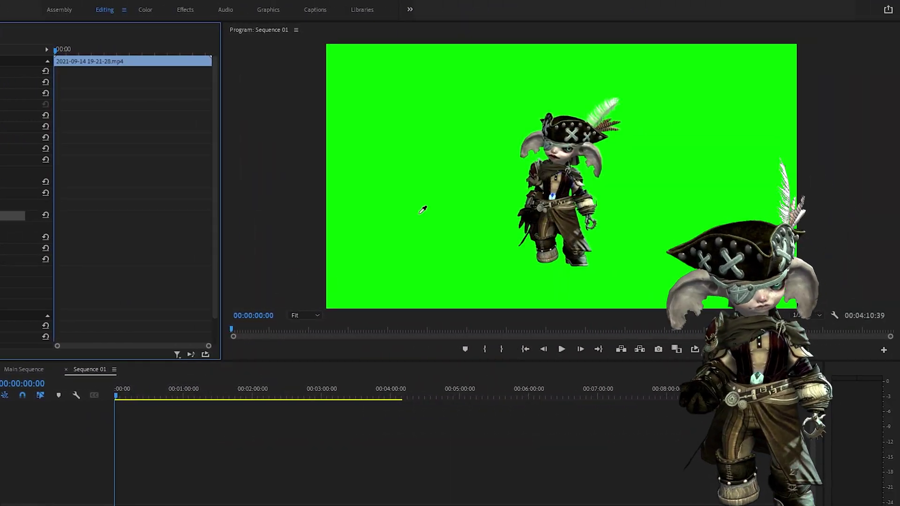
{"action": "left_click", "coordinate": [867, 214]}
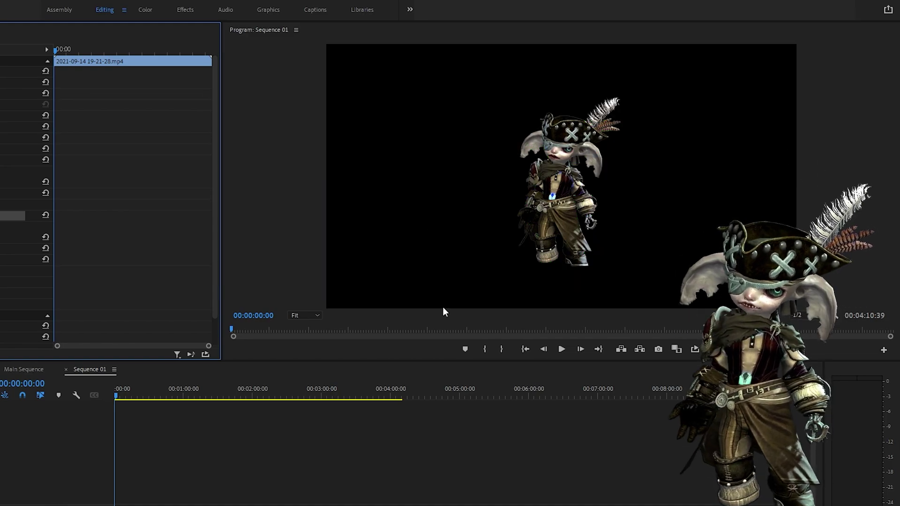
{"action": "left_click_drag", "start_coordinate": [118, 391], "coordinate": [232, 393]}
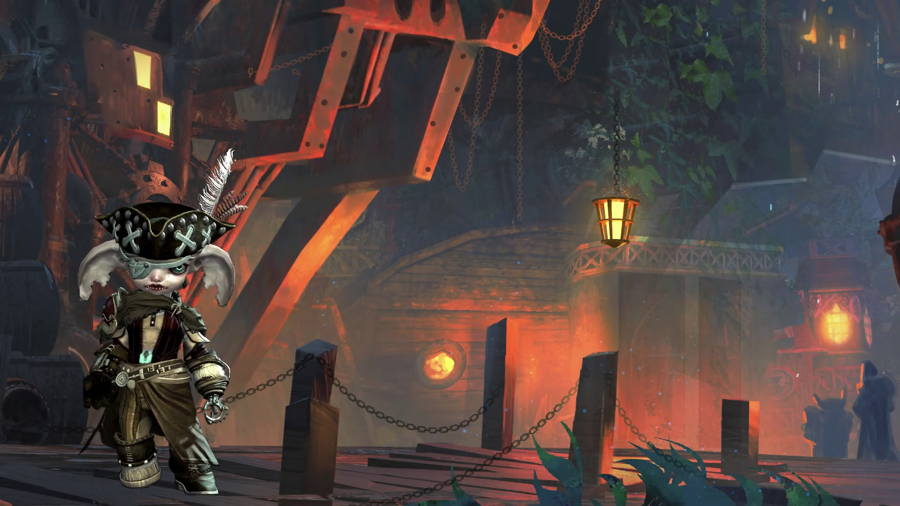